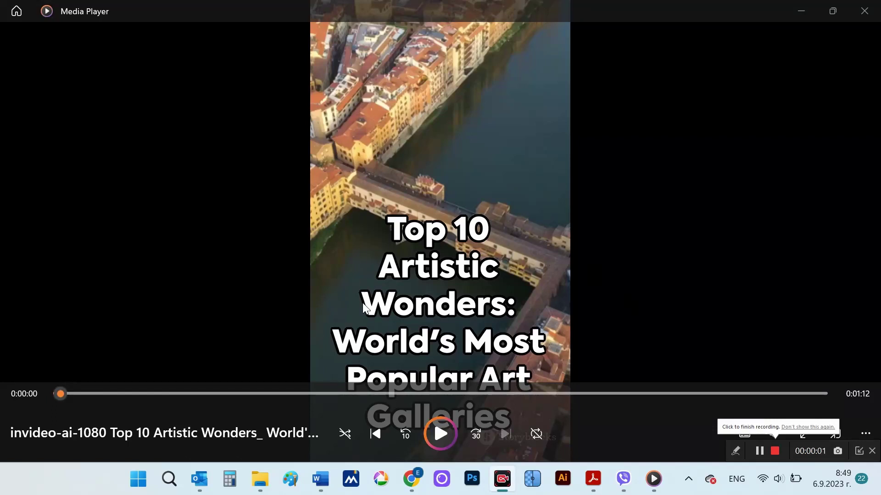
# - Play the downloaded short and jump ahead to the Trafalgar Square, Vatican and closing scenes
pyautogui.click(439, 433)
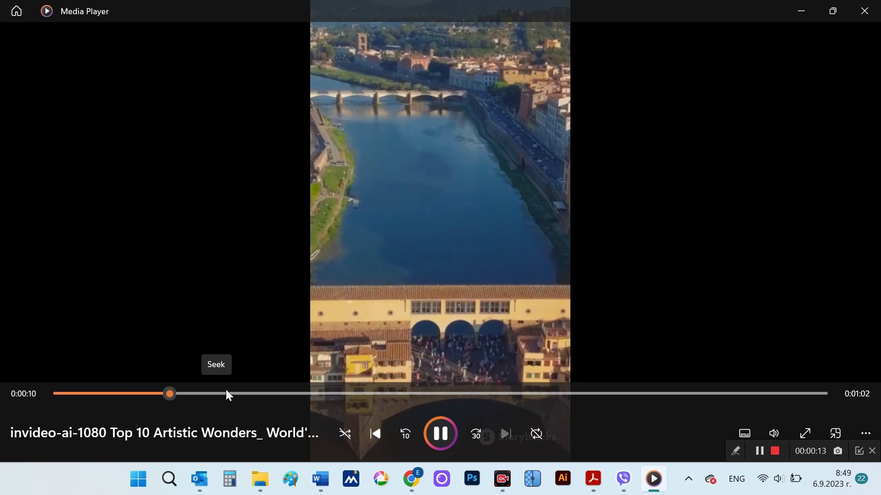
pyautogui.click(274, 394)
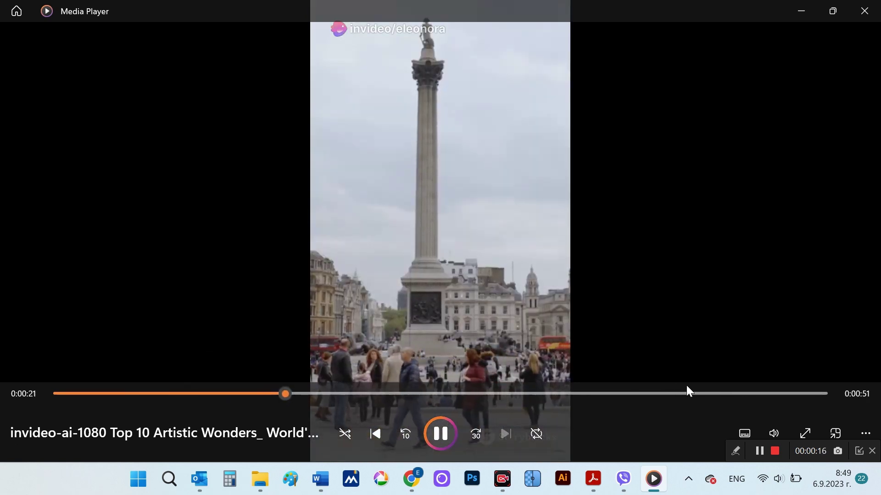
pyautogui.click(670, 393)
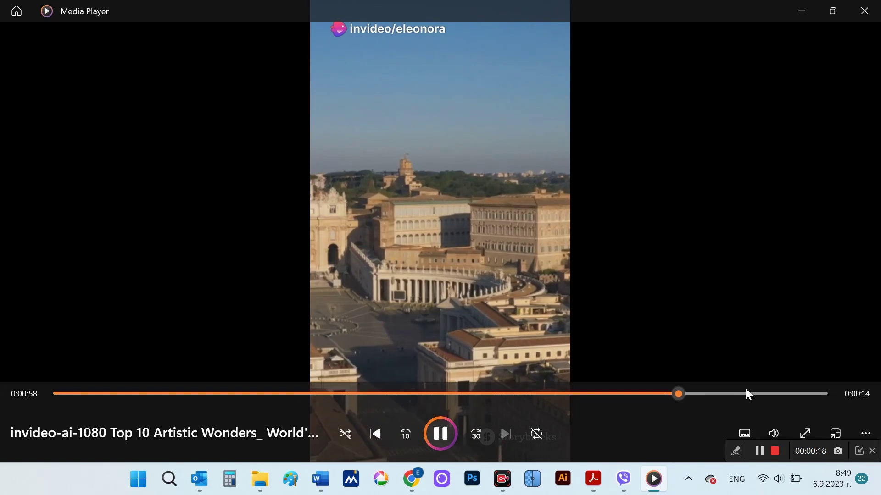
pyautogui.click(724, 394)
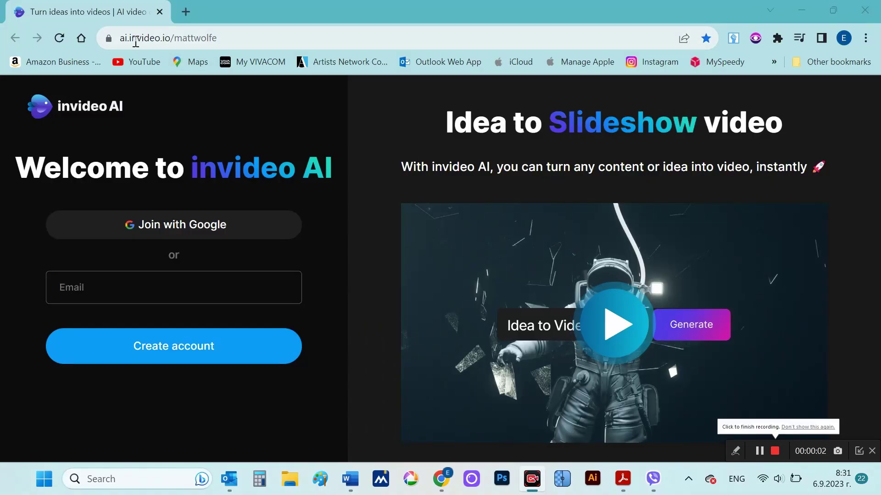
# - Join invideo AI with a Google account and give YouTube as the referral source
pyautogui.click(136, 42)
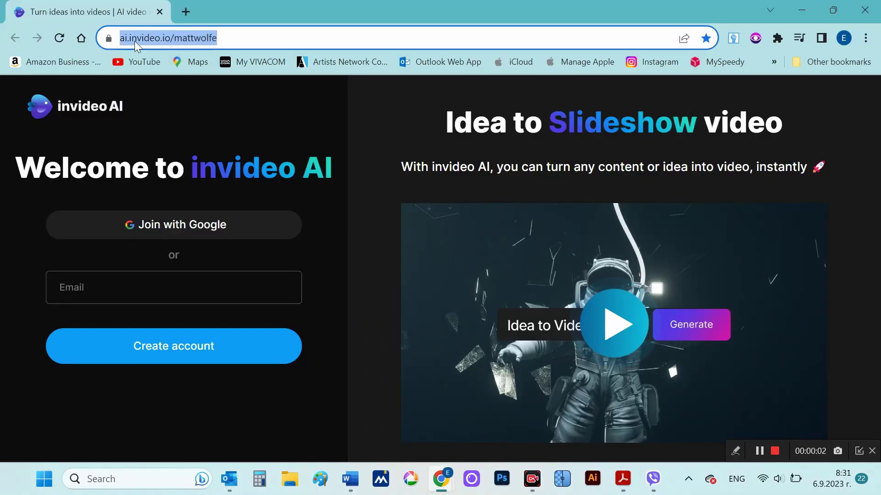
pyautogui.click(163, 228)
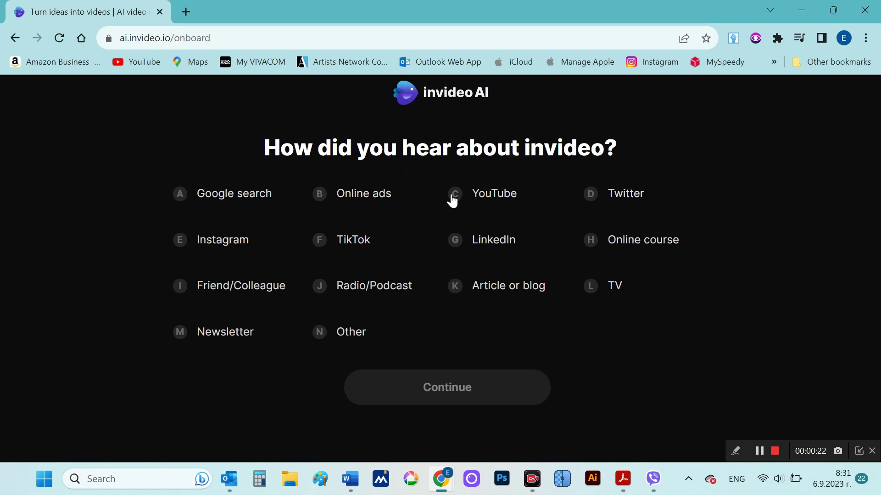
pyautogui.click(473, 196)
pyautogui.click(444, 390)
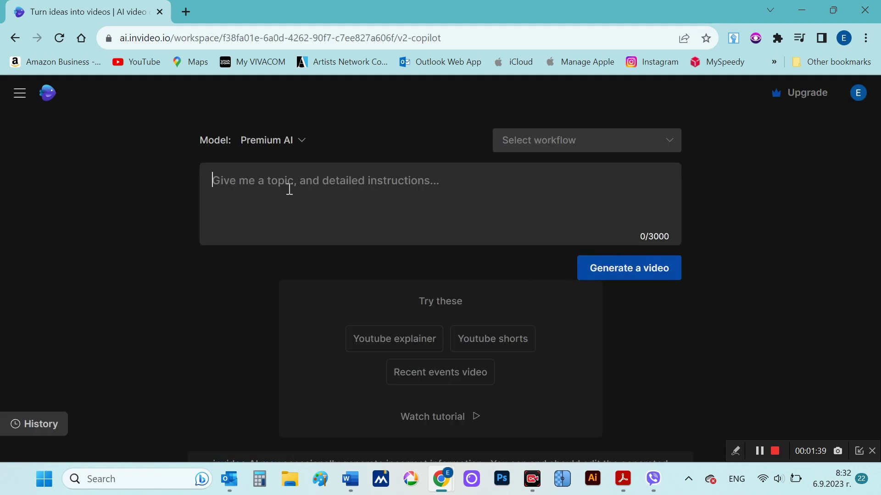
# - Choose the Youtube shorts workflow from the prompt box's workflow list
pyautogui.click(307, 190)
pyautogui.click(670, 147)
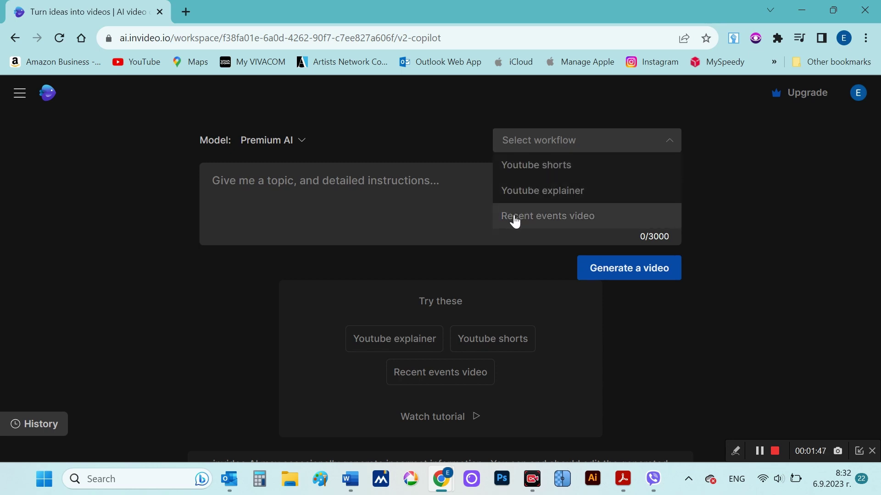
pyautogui.click(579, 174)
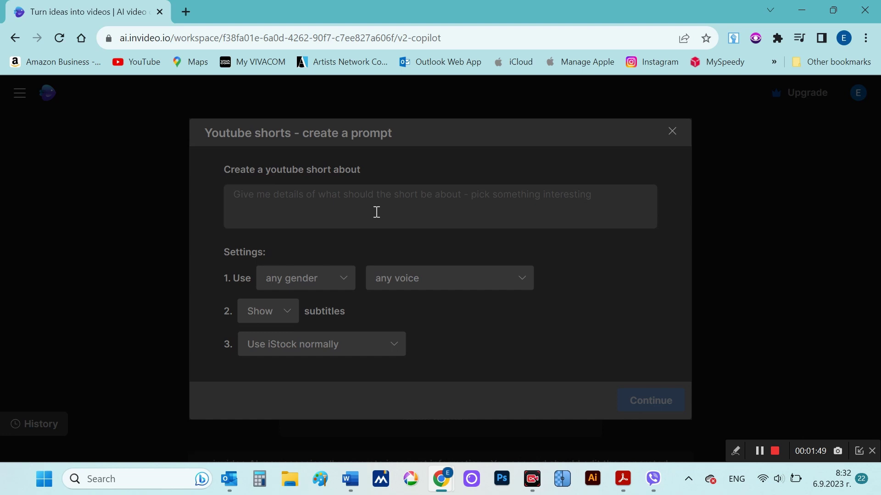
# - Paste the top 10 art galleries topic, pick a male clear American voice, and hide subtitles
pyautogui.write('Top 10 most popular art galleries in the world')
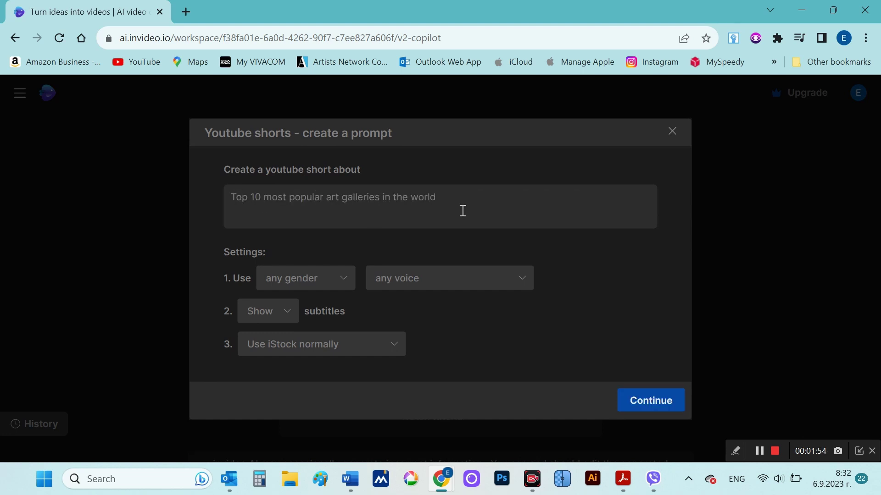
pyautogui.click(334, 279)
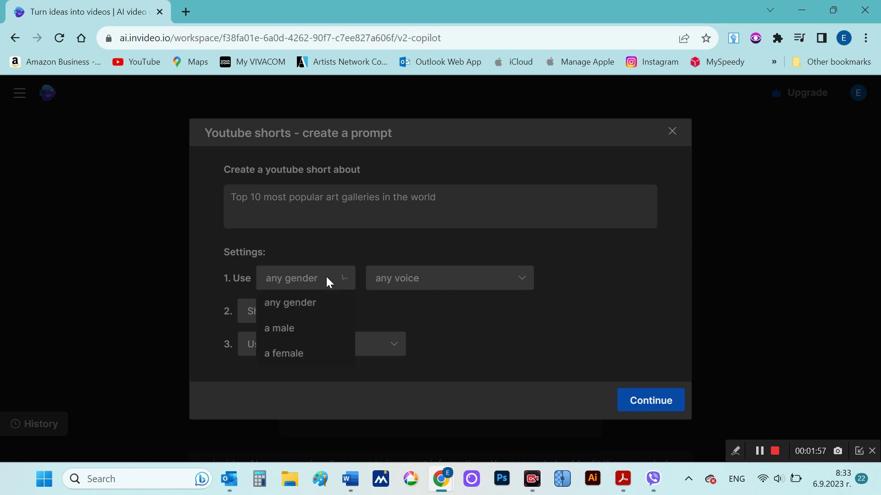
pyautogui.click(299, 329)
pyautogui.click(492, 285)
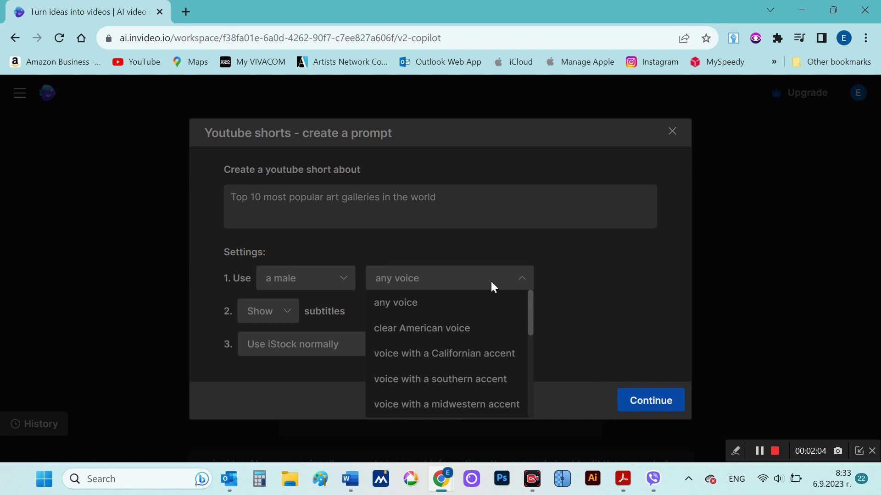
pyautogui.click(475, 329)
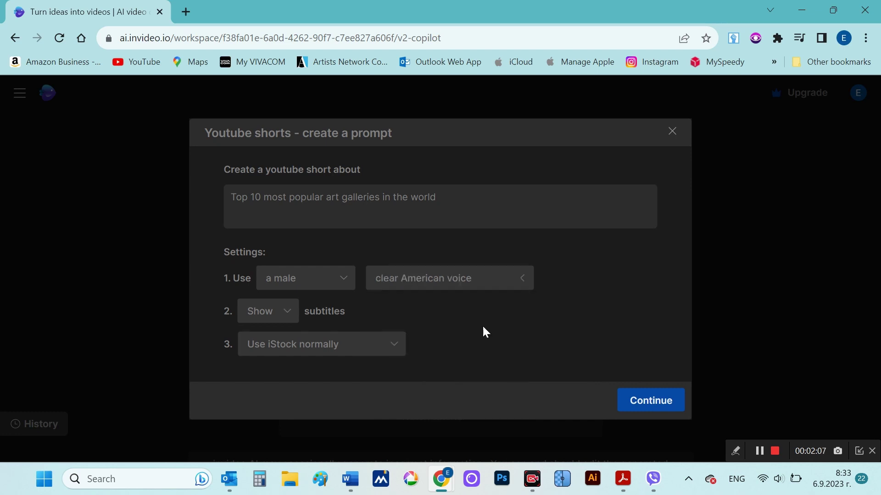
pyautogui.click(291, 313)
pyautogui.click(263, 364)
pyautogui.click(384, 349)
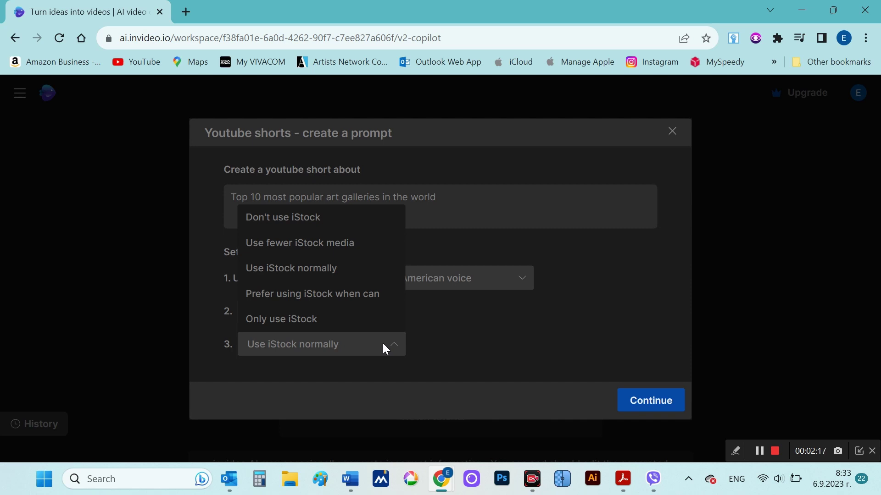
pyautogui.click(492, 353)
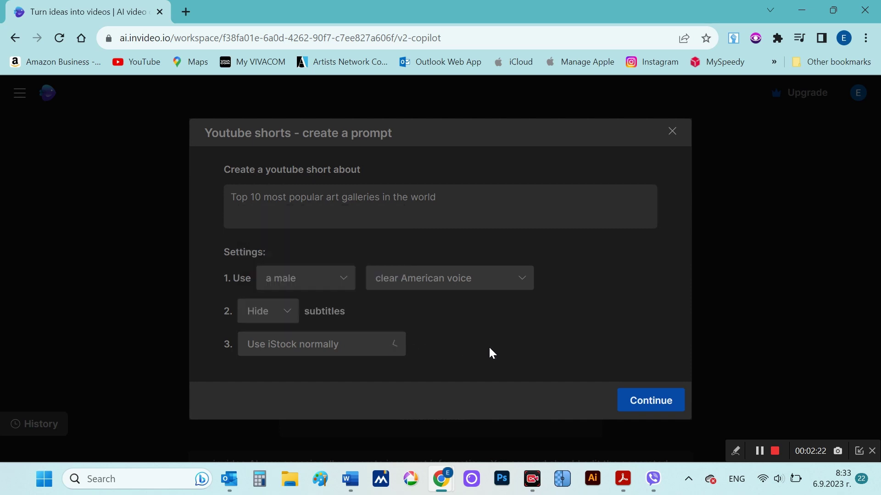
pyautogui.click(652, 401)
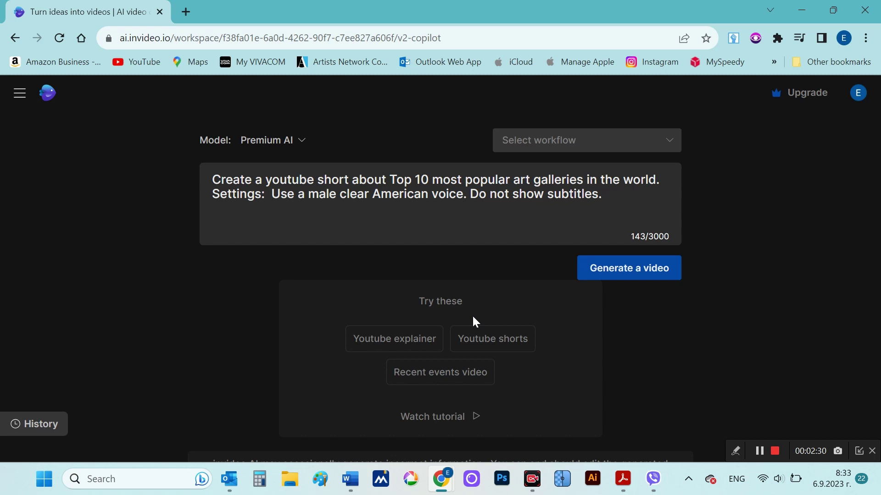
# - Generate the video with the Culture Explorers audience selected
pyautogui.click(622, 268)
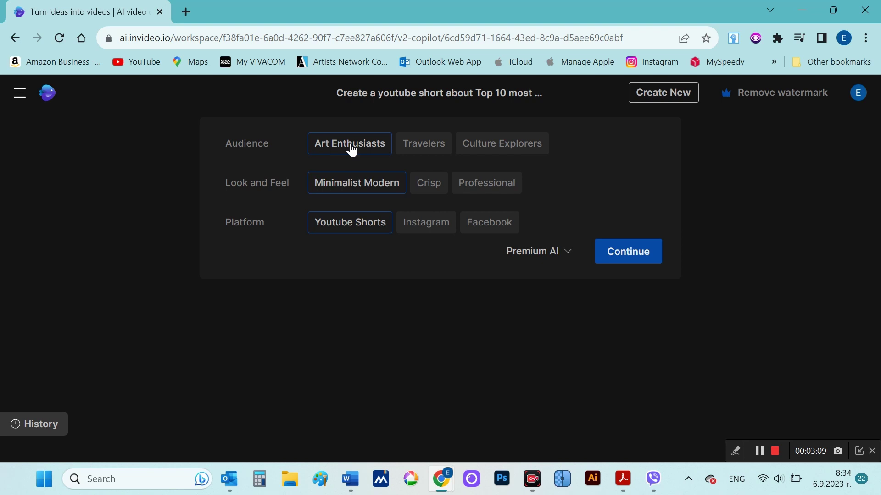
pyautogui.click(522, 154)
pyautogui.click(624, 252)
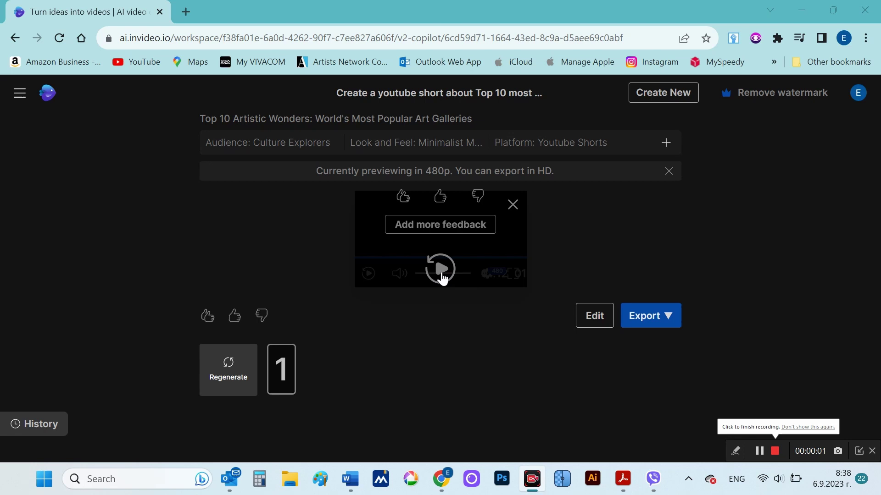
# - Play the generated preview, zoom the page in twice, and bring up the editing options
pyautogui.click(439, 270)
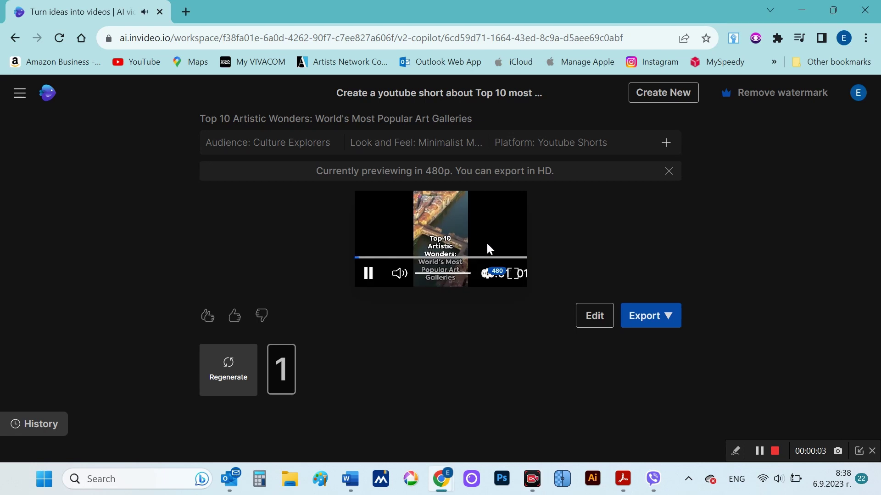
pyautogui.hotkey('ctrl', '+')
pyautogui.hotkey('ctrl', '+')
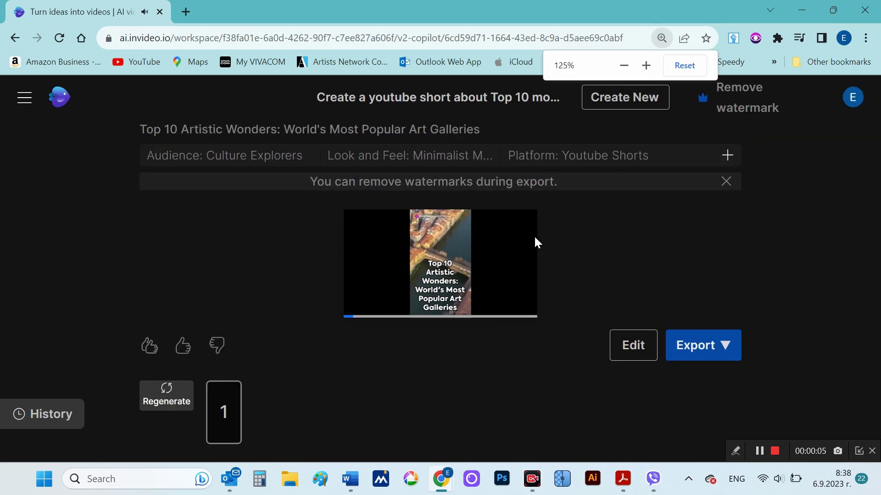
pyautogui.hotkey('ctrl', '+')
pyautogui.hotkey('ctrl', '+')
pyautogui.hotkey('ctrl', '+')
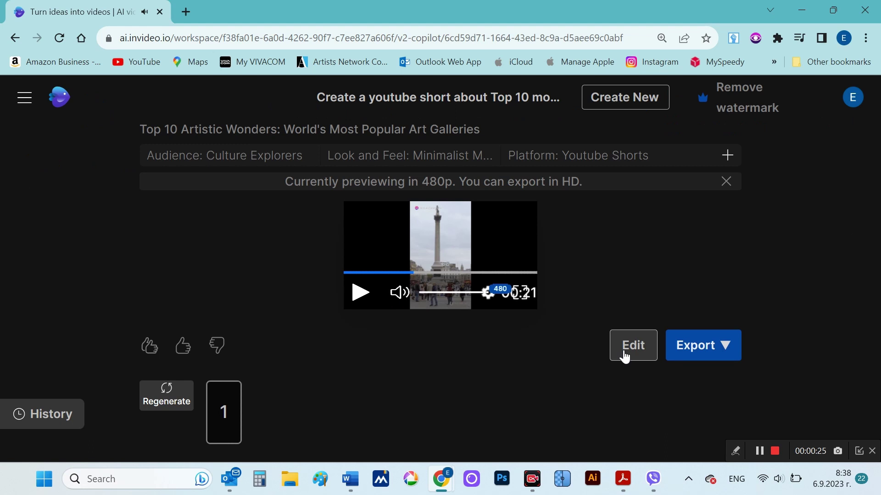
pyautogui.click(621, 353)
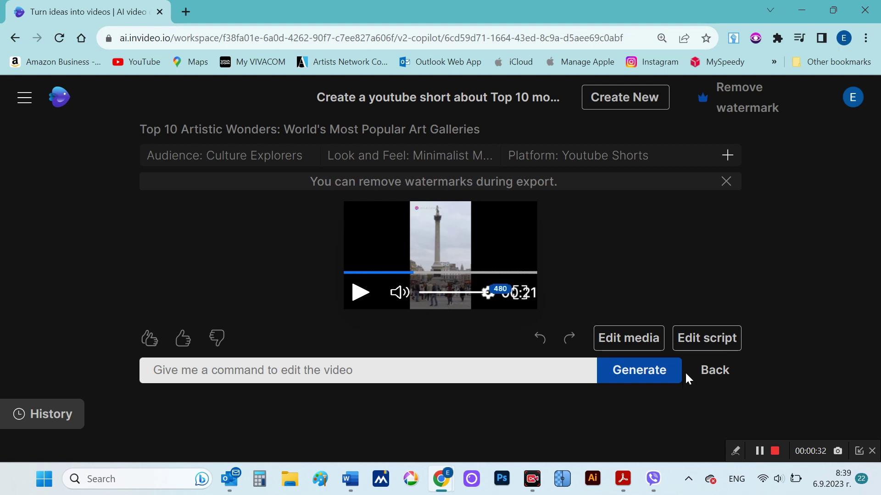
# - Open the narration script, read through the Uffizi-to-Louvre text, and close it unchanged
pyautogui.click(693, 343)
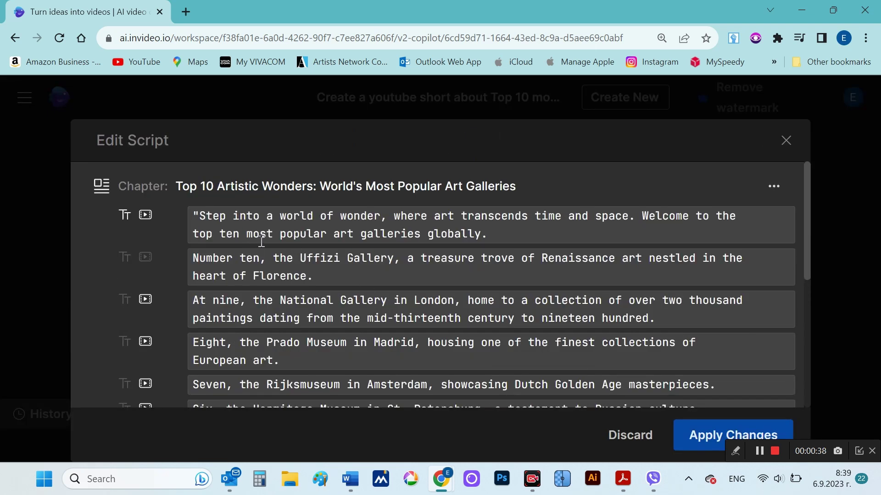
pyautogui.scroll(-3, 261, 239)
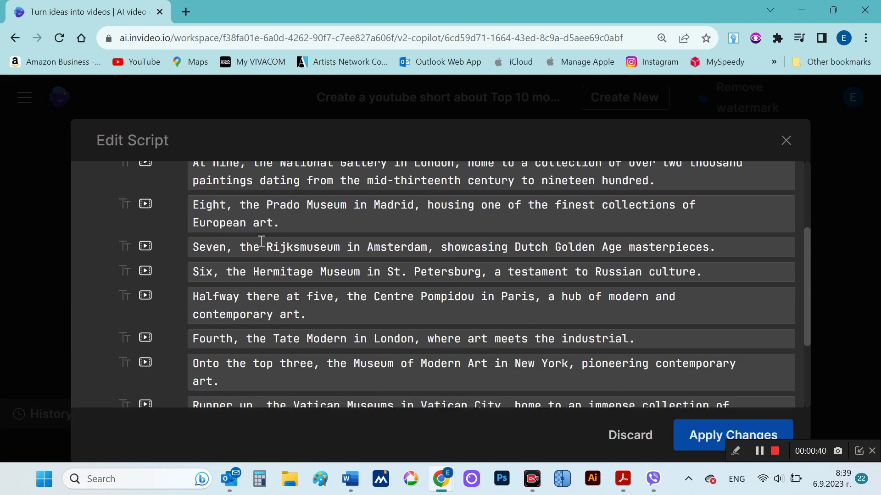
pyautogui.scroll(-3, 261, 241)
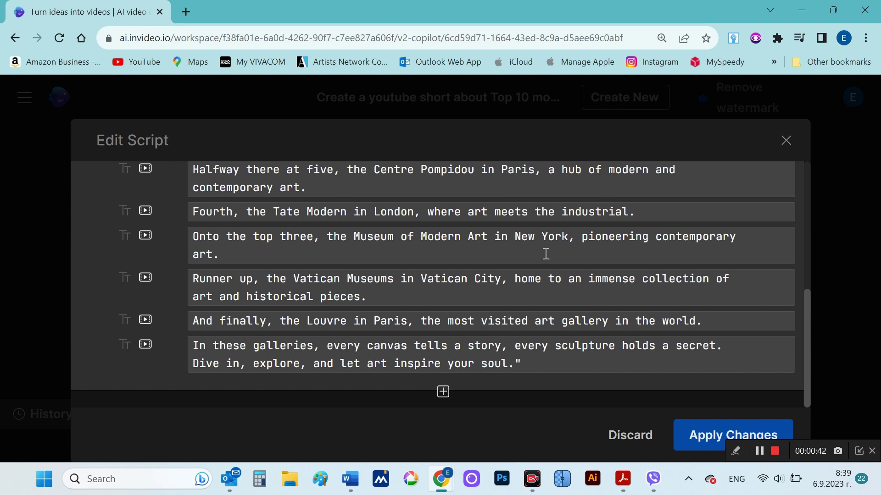
pyautogui.scroll(6, 546, 254)
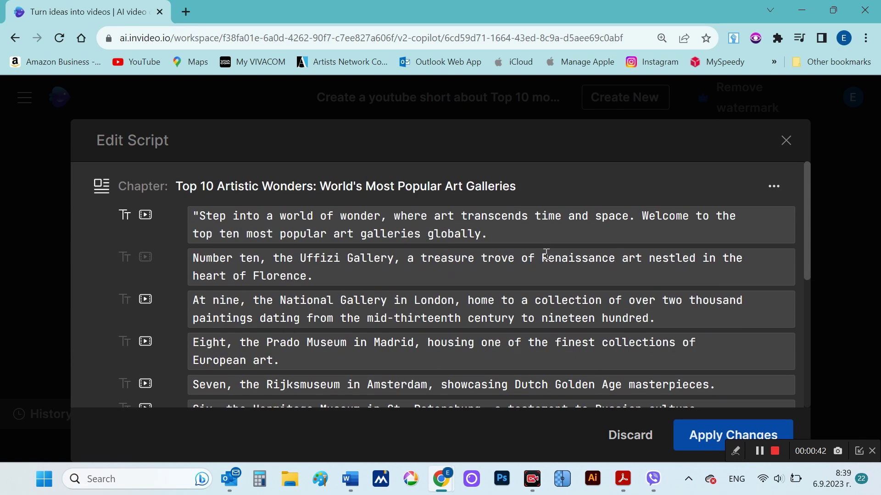
pyautogui.click(784, 141)
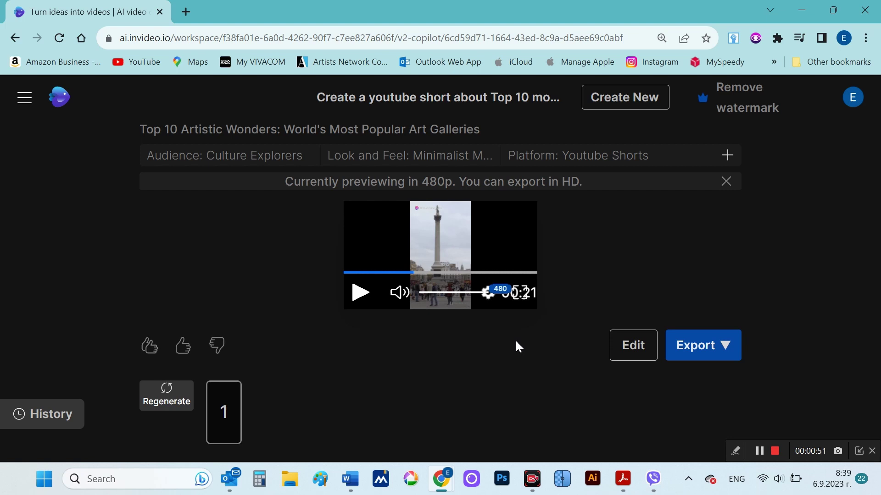
# - Choose Export video and review the Pricing dialog's Free, Plus and Max plans
pyautogui.click(725, 348)
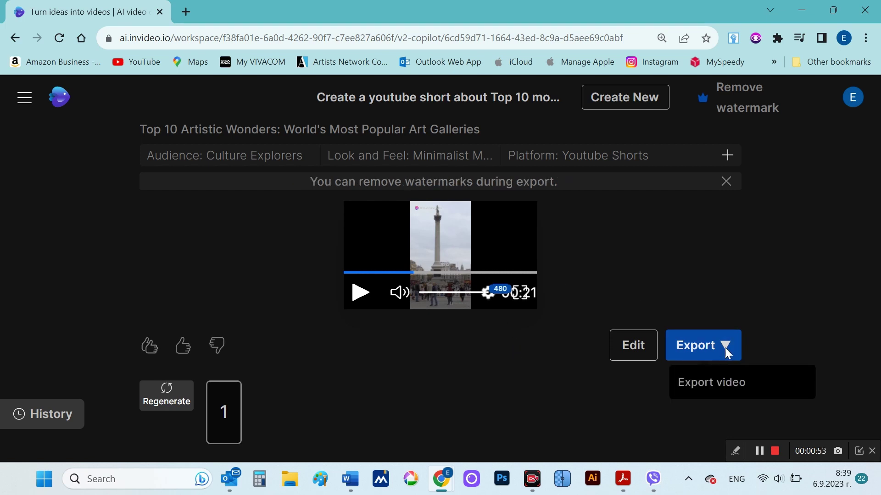
pyautogui.click(724, 384)
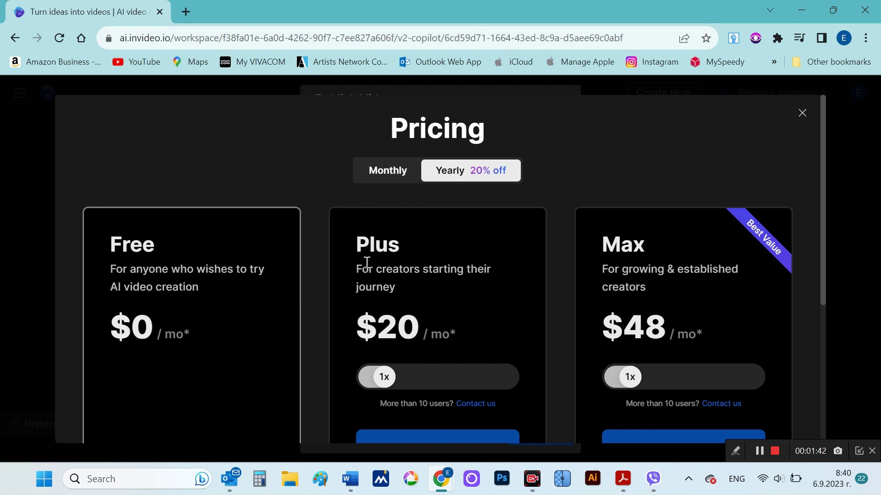
pyautogui.moveTo(362, 271); pyautogui.dragTo(404, 293)
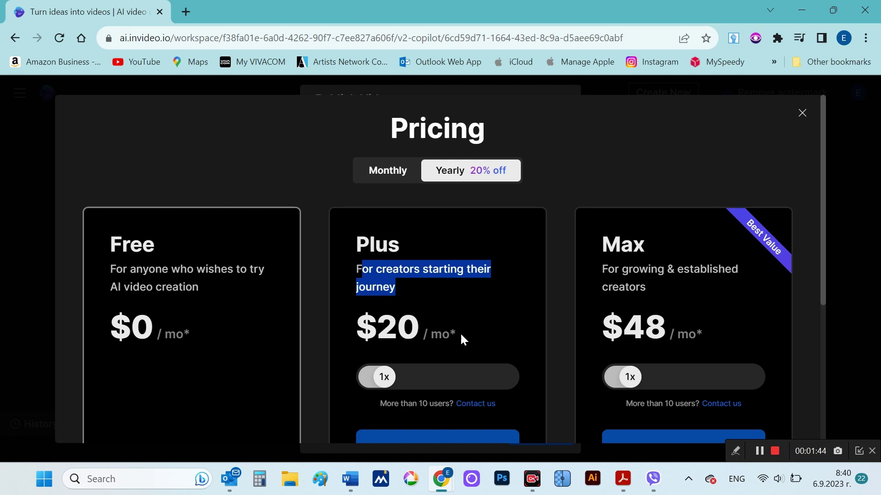
pyautogui.scroll(-3, 461, 332)
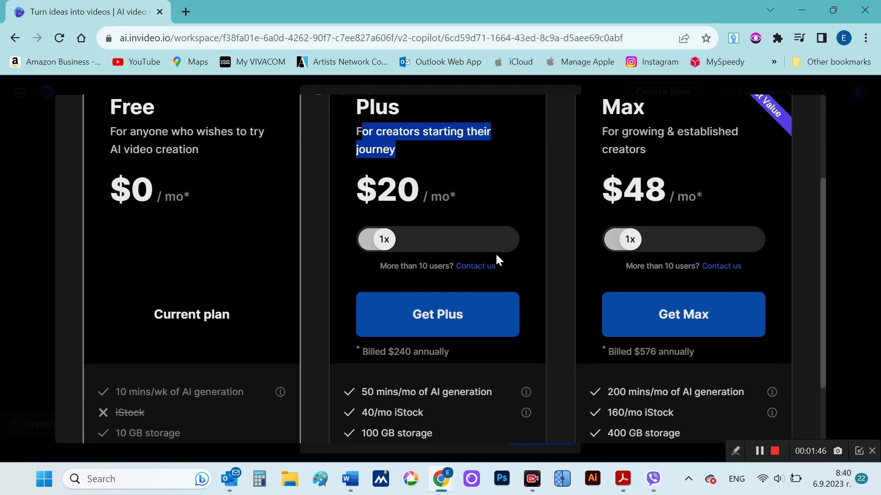
pyautogui.scroll(-2, 489, 289)
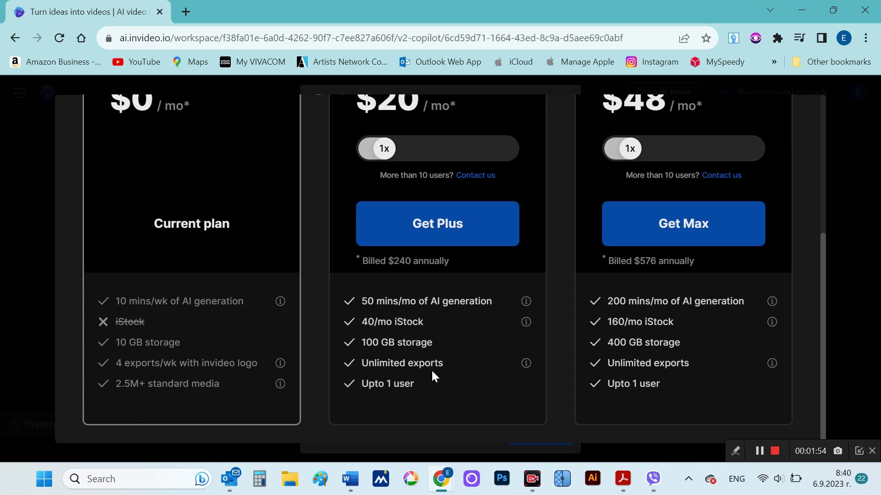
pyautogui.scroll(5, 431, 369)
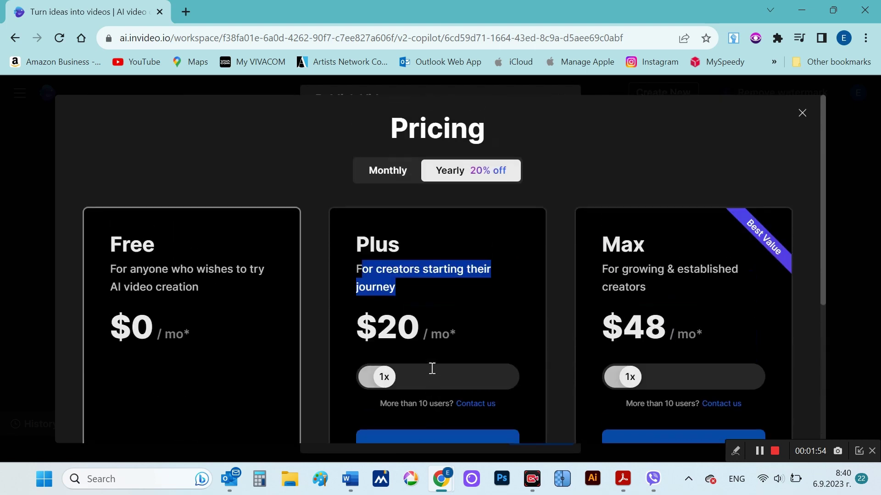
# - Export the Short at 1080p with stock watermarks and download the 24.9 MB MP4
pyautogui.click(803, 120)
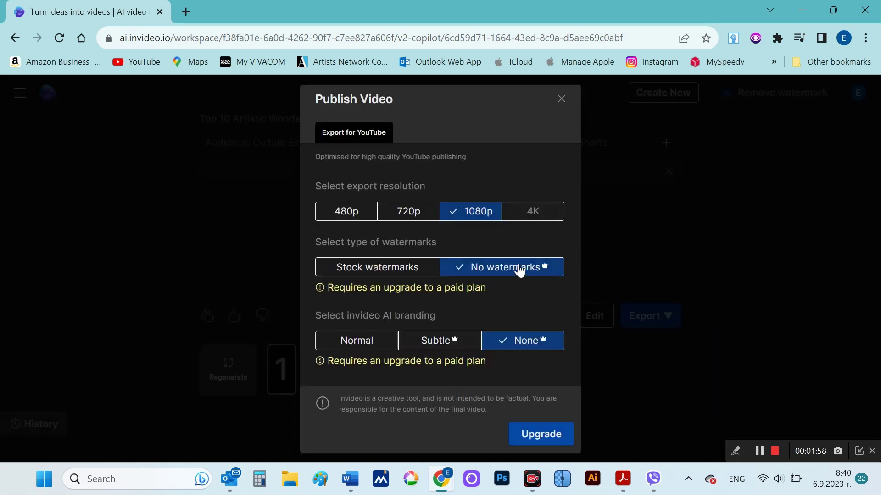
pyautogui.click(410, 268)
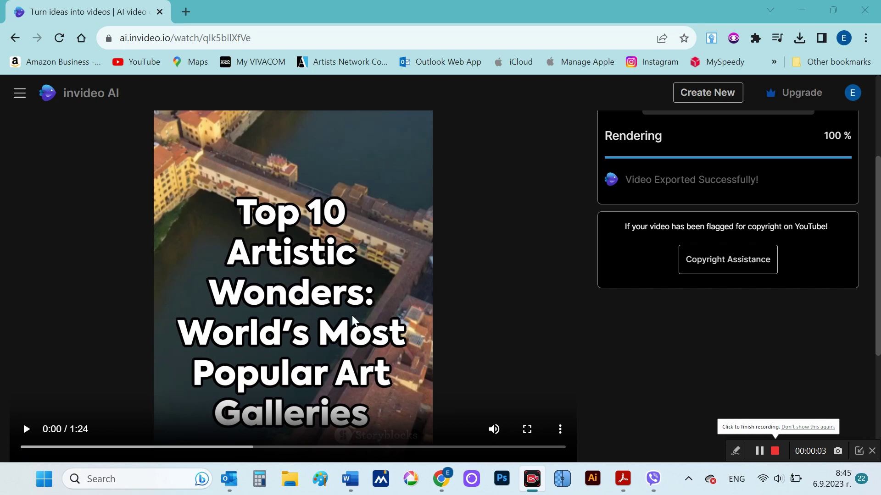
pyautogui.scroll(3, 767, 287)
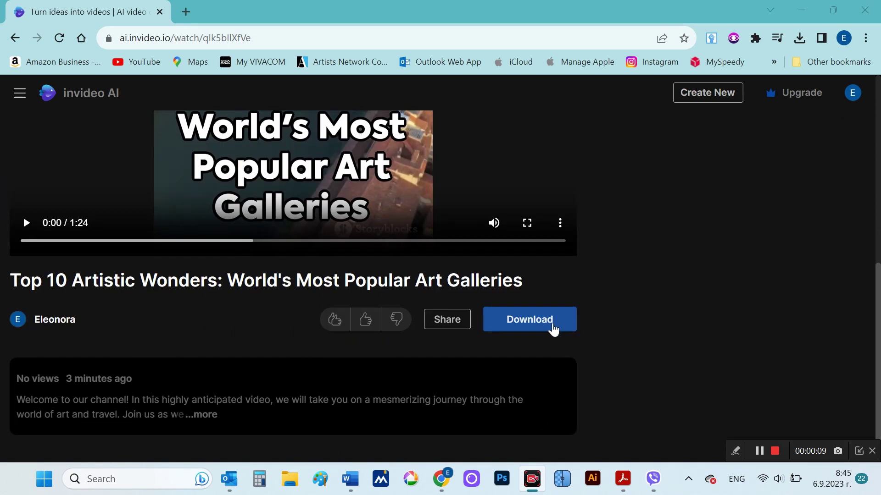
pyautogui.click(553, 330)
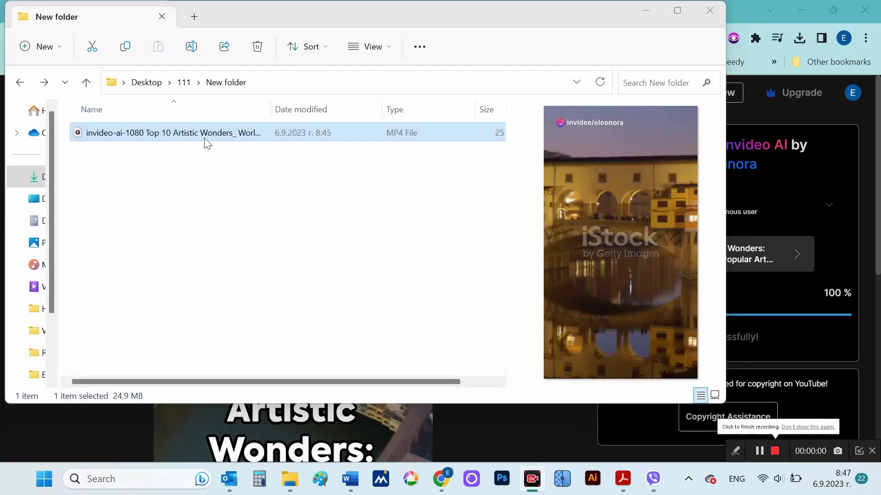
# - Open the invideo-ai-1080 MP4 in Media Player and raise the system volume slightly
pyautogui.doubleClick(205, 139)
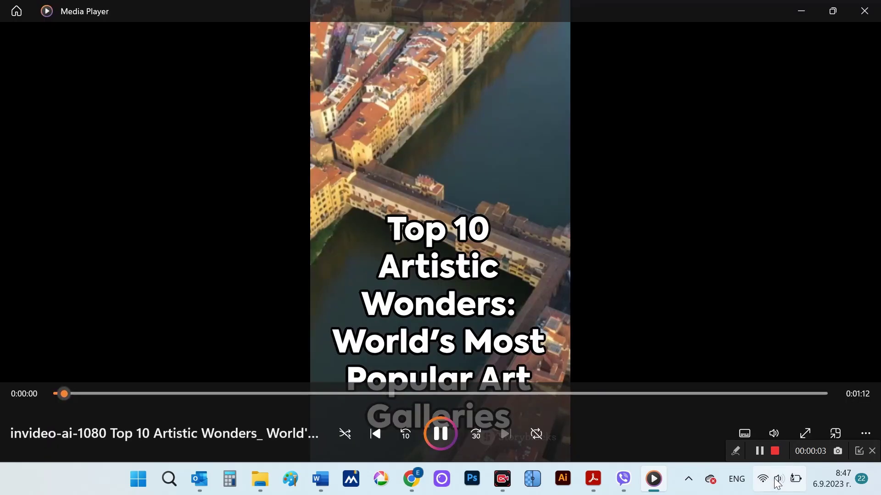
pyautogui.click(778, 478)
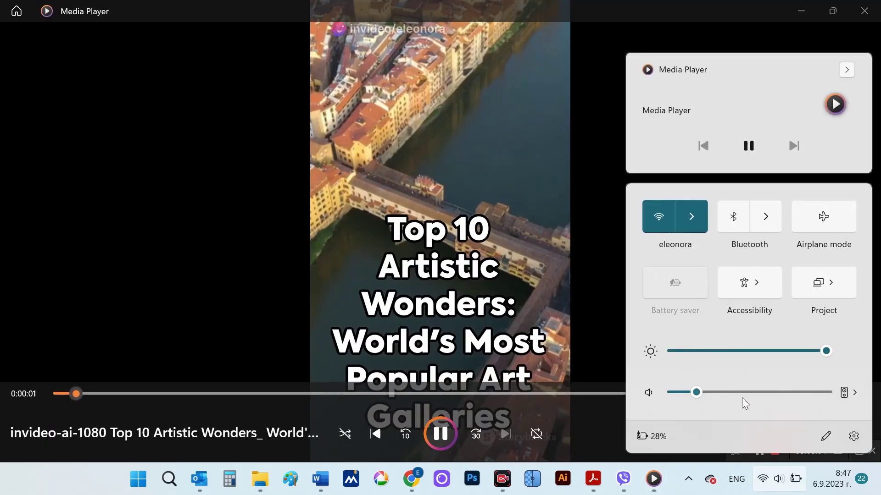
pyautogui.scroll(5, 741, 397)
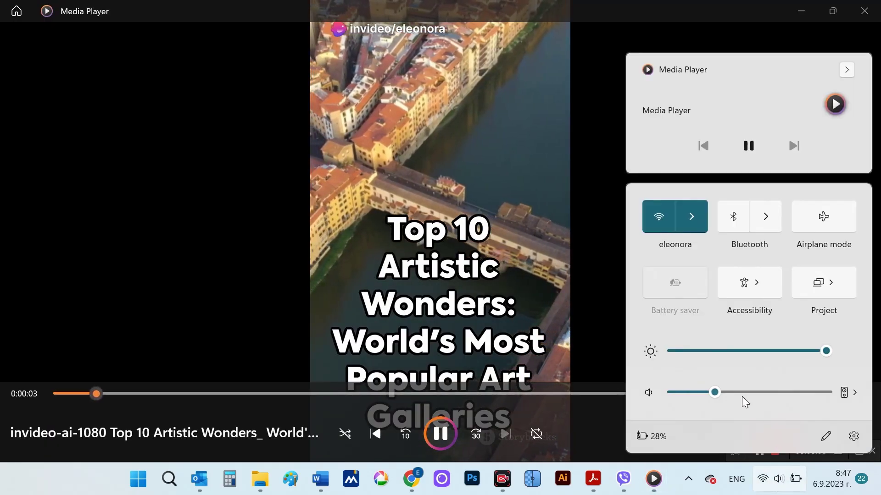
pyautogui.click(659, 22)
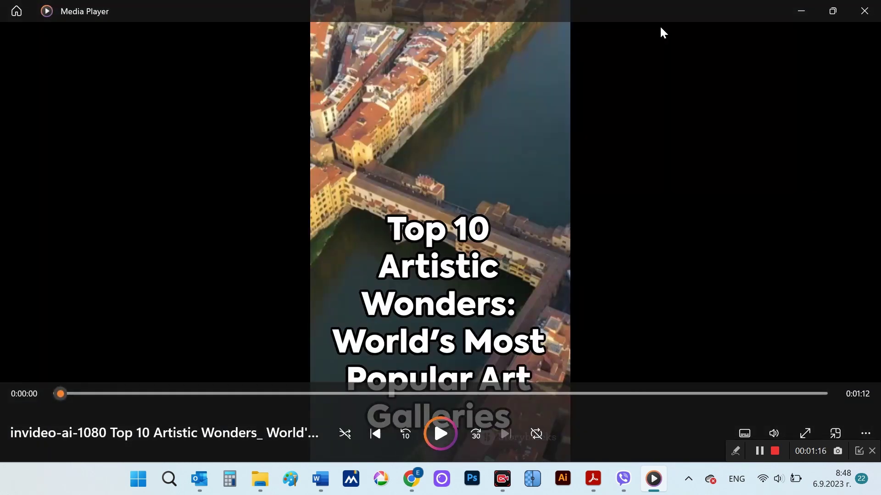
# - Replay the downloaded Short, skipping to Nelson's Column at 0:20, then 0:57, then the Louvre at 1:03
pyautogui.click(775, 454)
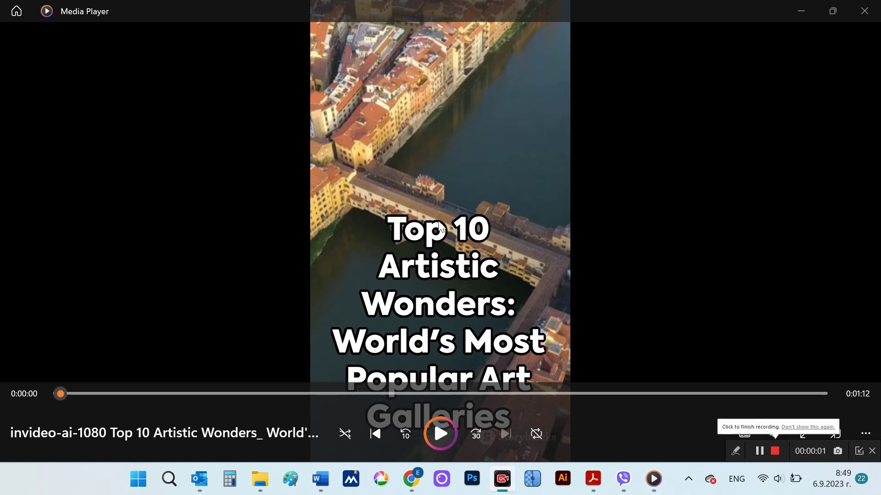
pyautogui.click(441, 434)
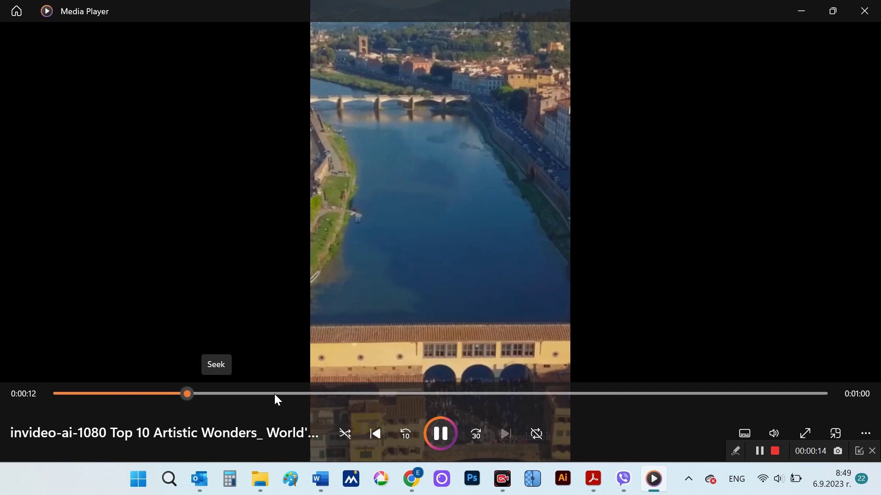
pyautogui.click(275, 394)
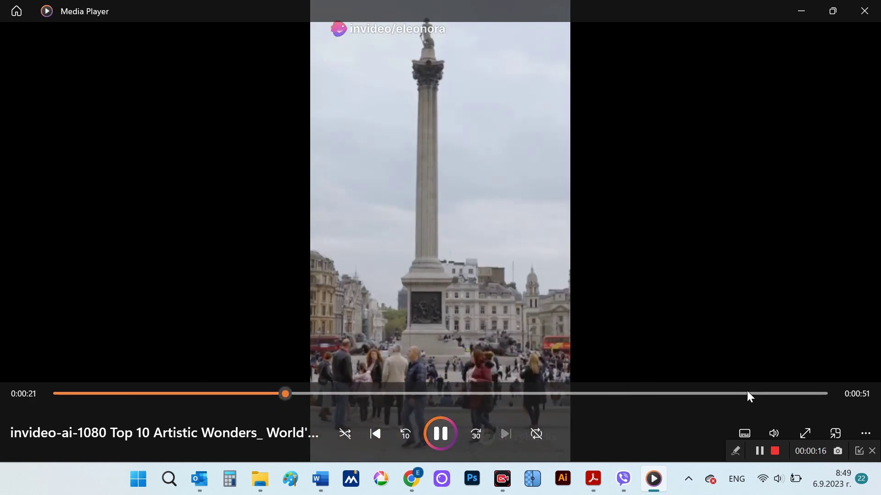
pyautogui.click(671, 393)
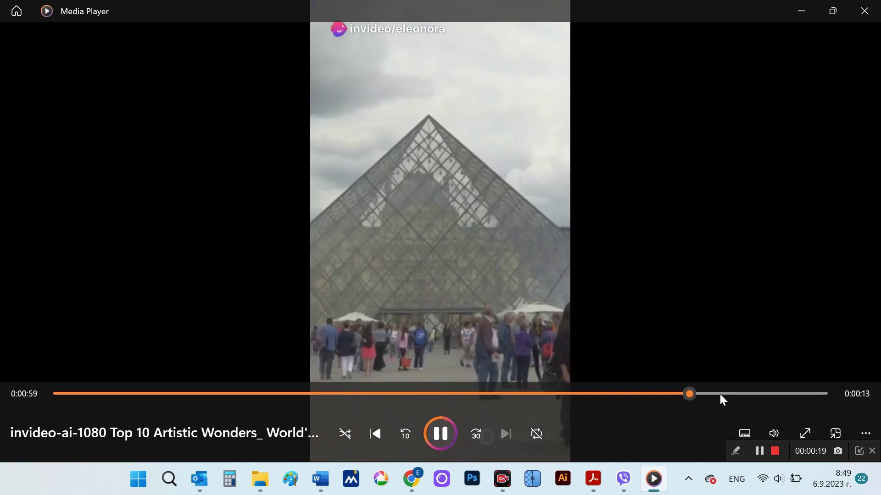
pyautogui.click(719, 395)
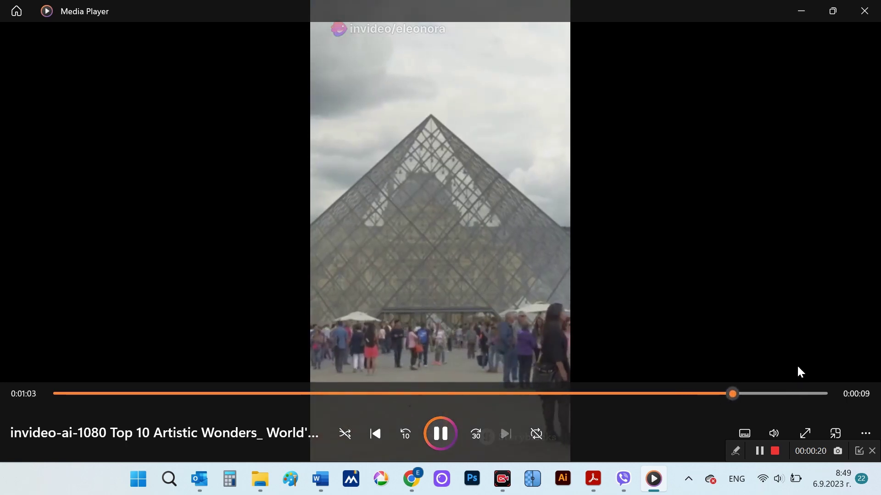